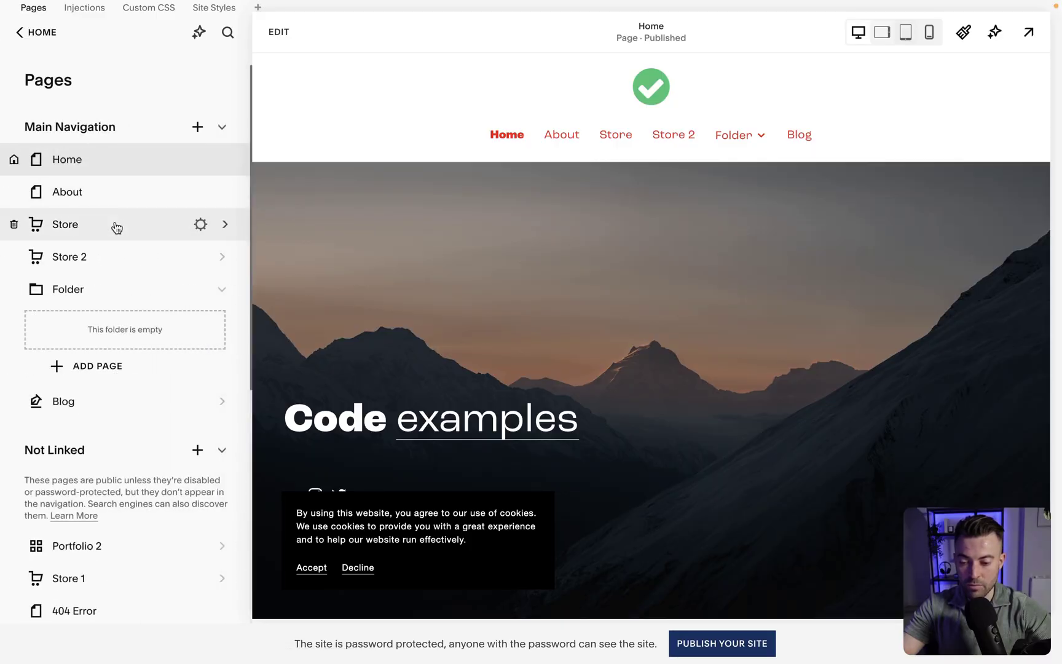
Scroll down the site's Pages list to bring the Blog page into view
{"action": "scroll", "coordinate": [114, 283], "scroll_direction": "down", "scroll_amount": 5}
Open the Blog page, add a new draft post and title it 'Title here'
{"action": "left_click", "coordinate": [118, 263]}
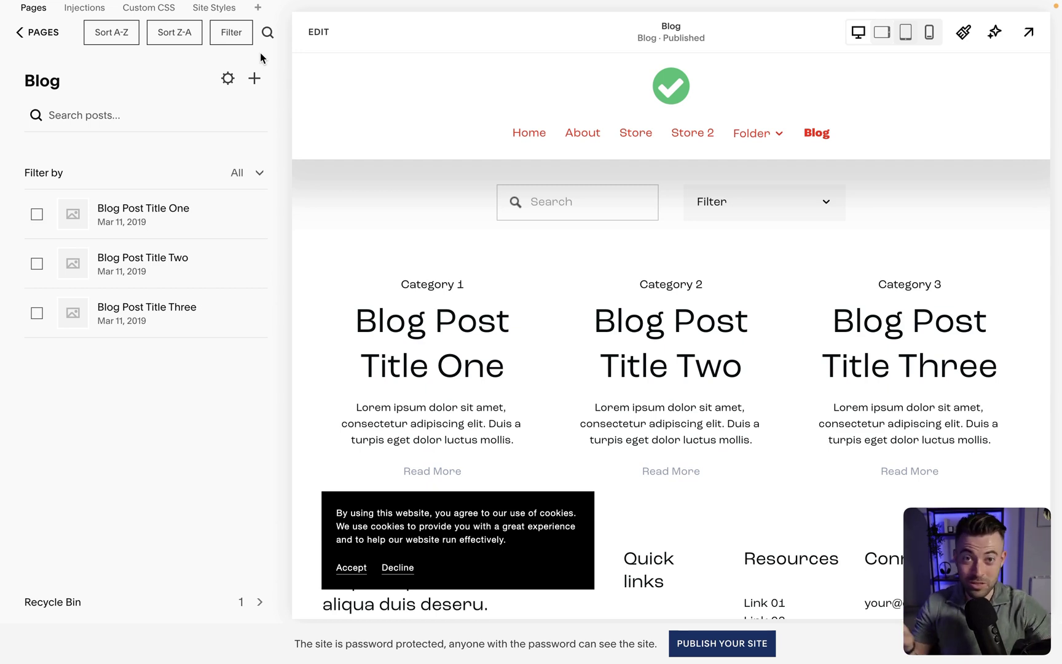
{"action": "left_click", "coordinate": [254, 79]}
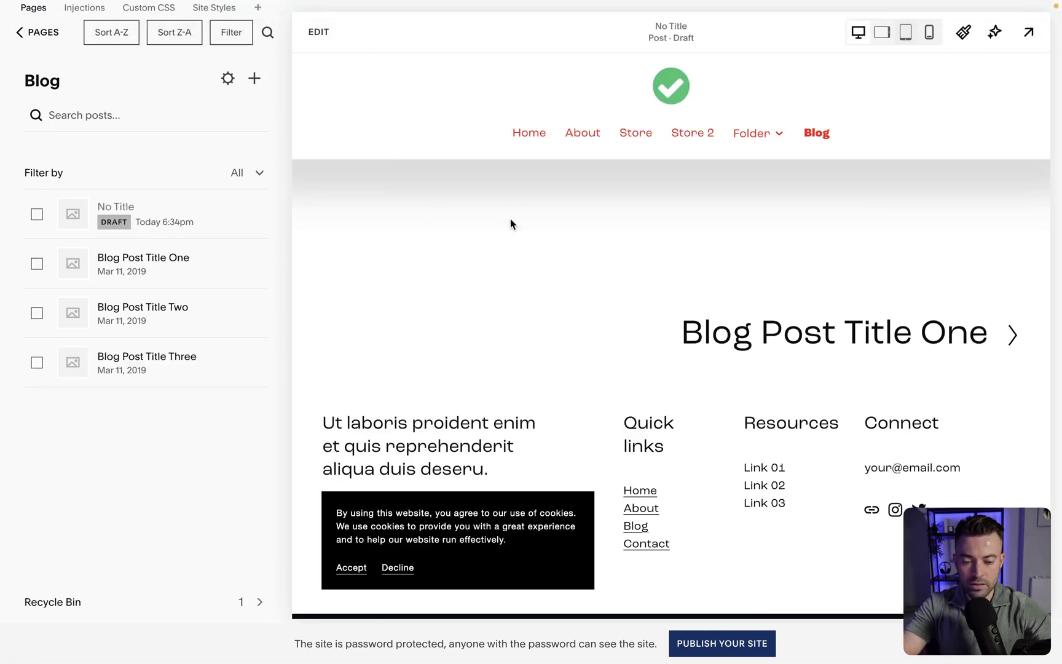
{"action": "type", "text": "Title here"}
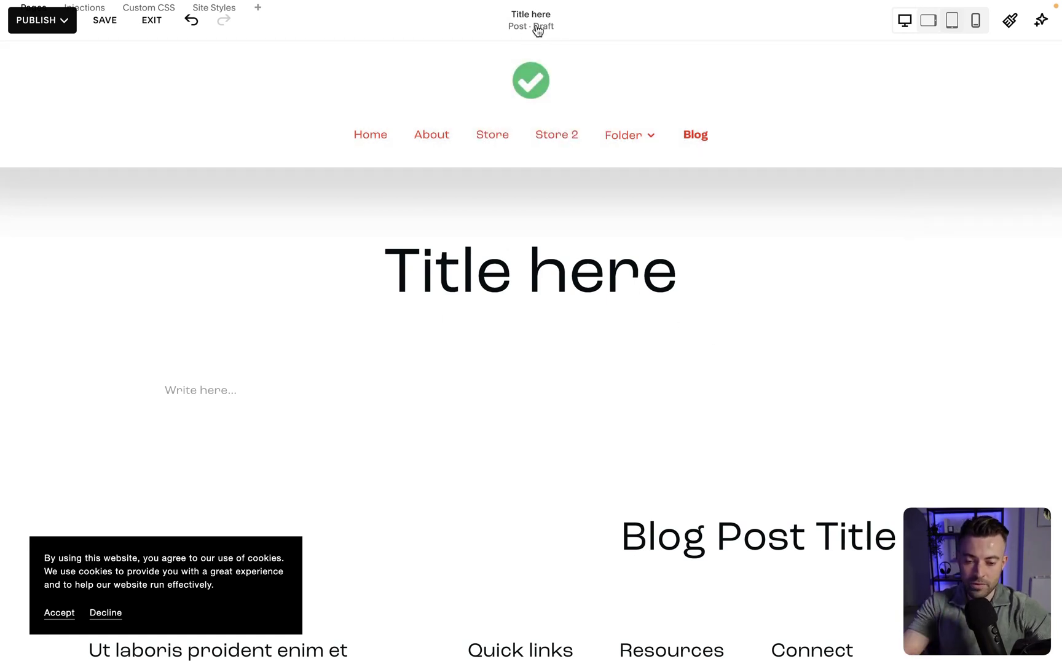
Save the 'Title here' draft and exit the editor back to the post list
{"action": "left_click", "coordinate": [538, 29]}
{"action": "left_click", "coordinate": [238, 61]}
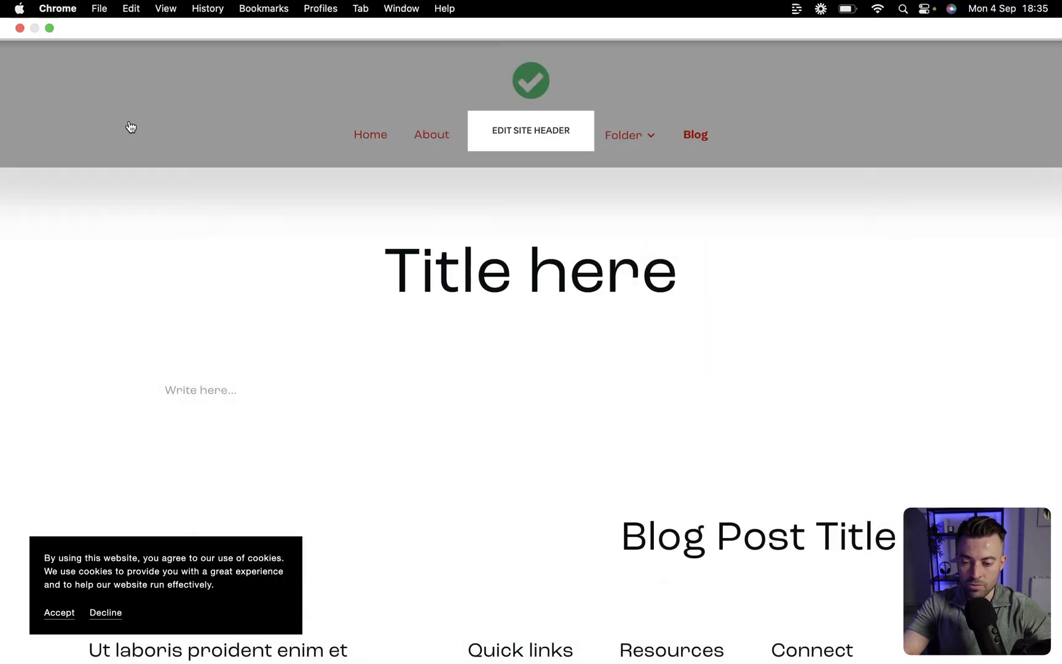
{"action": "left_click", "coordinate": [103, 24]}
{"action": "left_click", "coordinate": [151, 25]}
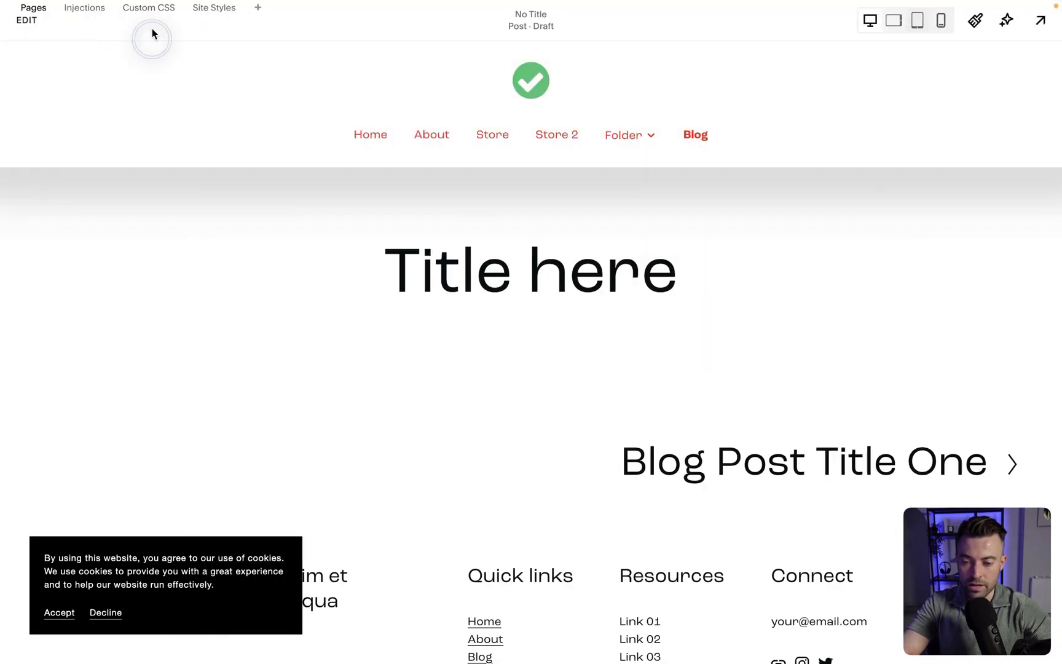
Open the draft's Share settings and go to Connect Account
{"action": "left_click", "coordinate": [260, 218]}
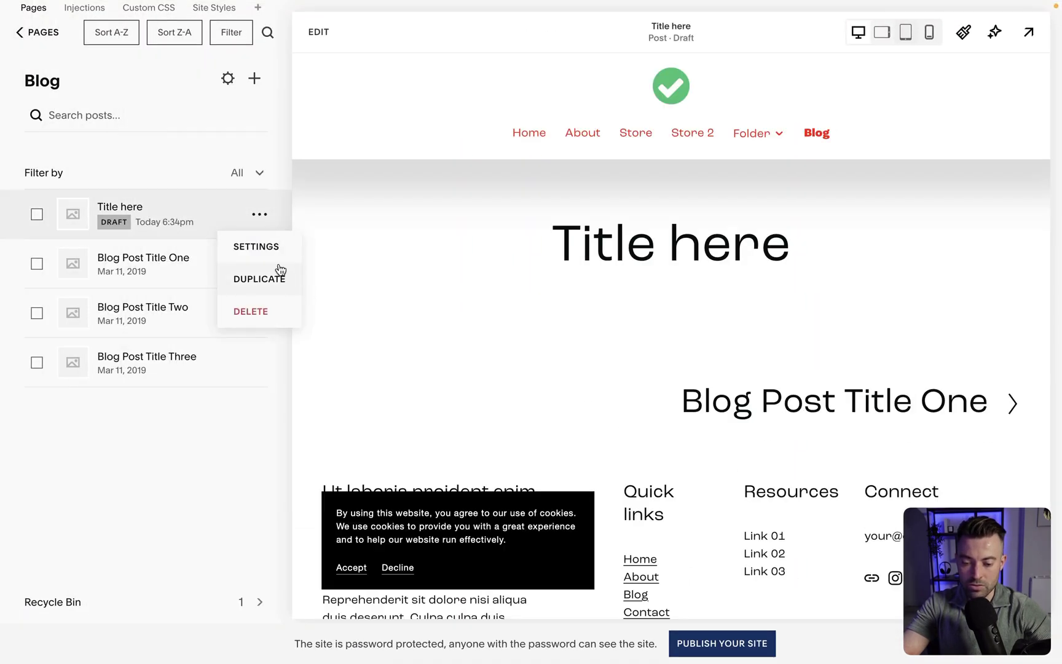
{"action": "left_click", "coordinate": [267, 249]}
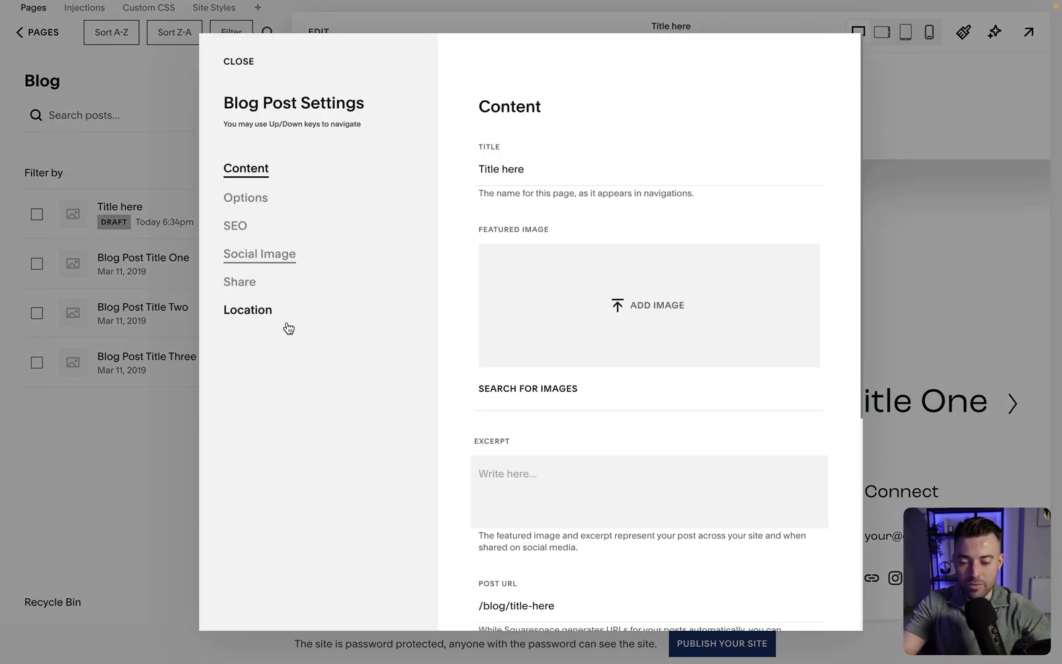
{"action": "left_click", "coordinate": [240, 283]}
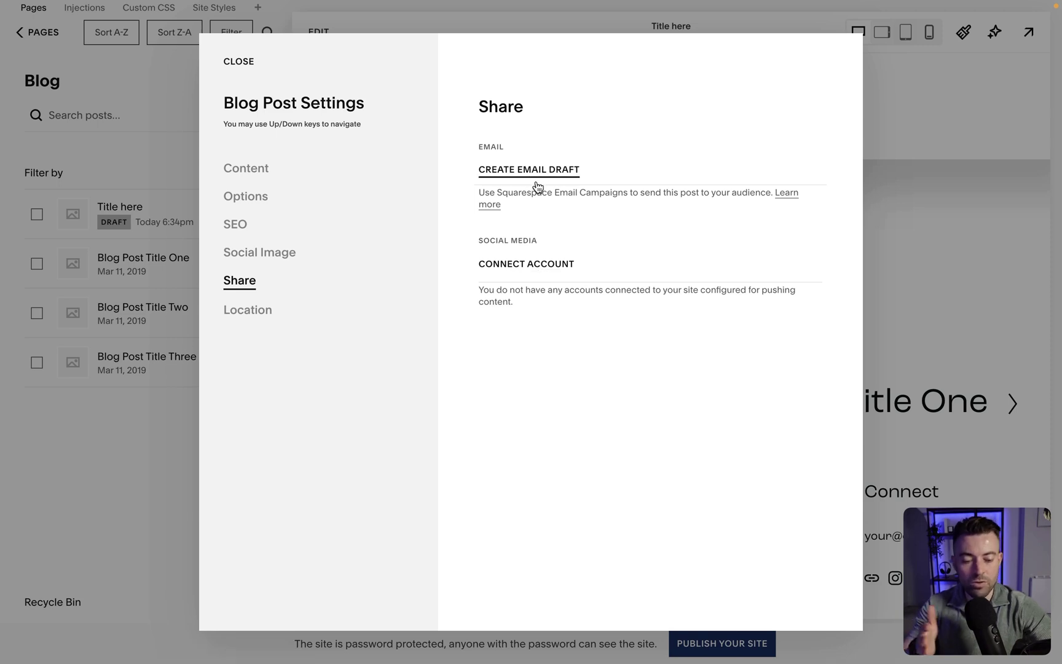
{"action": "left_click", "coordinate": [538, 265]}
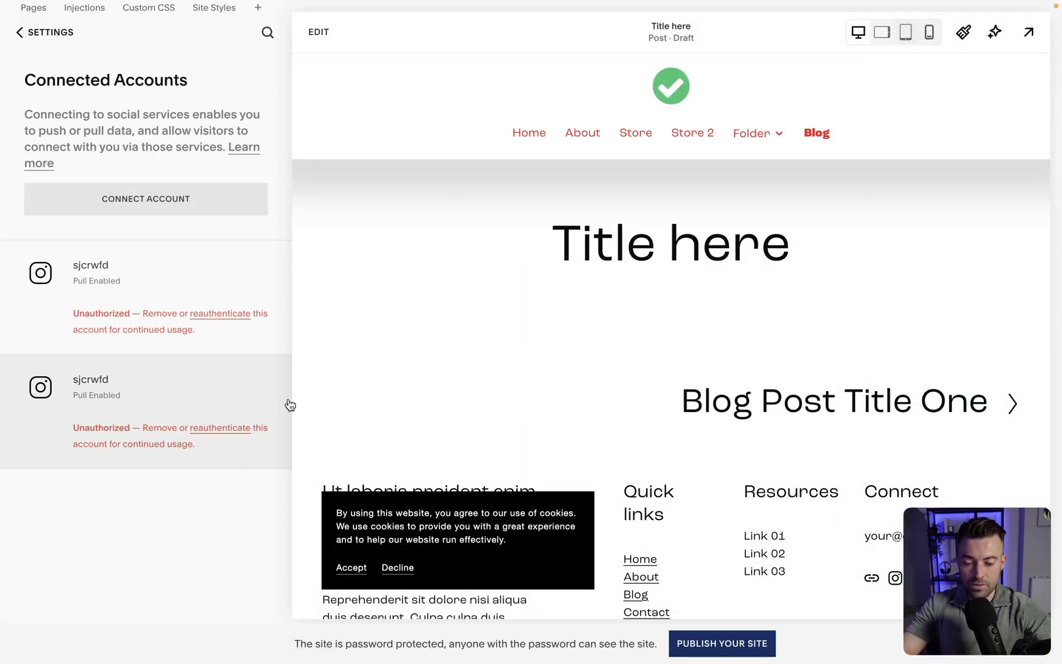
Accept the cookie notice and start connecting a Facebook account
{"action": "left_click", "coordinate": [346, 574]}
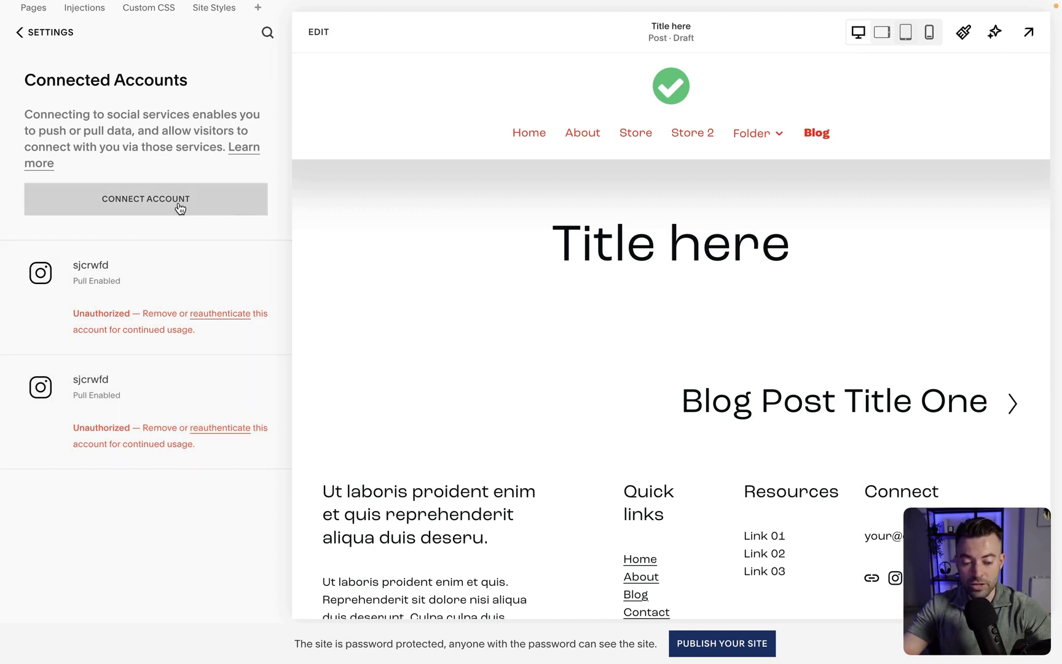
{"action": "left_click", "coordinate": [181, 208]}
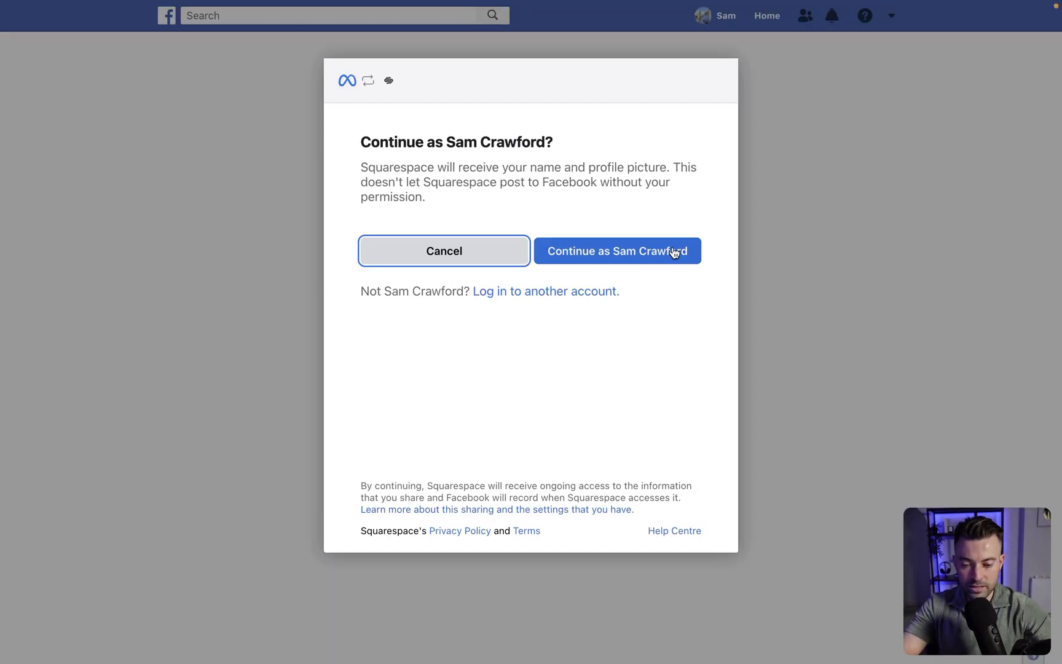
Continue as the signed-in Facebook user and select the coaching Page
{"action": "left_click", "coordinate": [674, 252]}
{"action": "scroll", "coordinate": [592, 368], "scroll_direction": "down", "scroll_amount": 5}
{"action": "scroll", "coordinate": [596, 400], "scroll_direction": "up", "scroll_amount": 1}
{"action": "scroll", "coordinate": [594, 400], "scroll_direction": "up", "scroll_amount": 6}
{"action": "scroll", "coordinate": [594, 401], "scroll_direction": "down", "scroll_amount": 3}
{"action": "scroll", "coordinate": [594, 401], "scroll_direction": "up", "scroll_amount": 3}
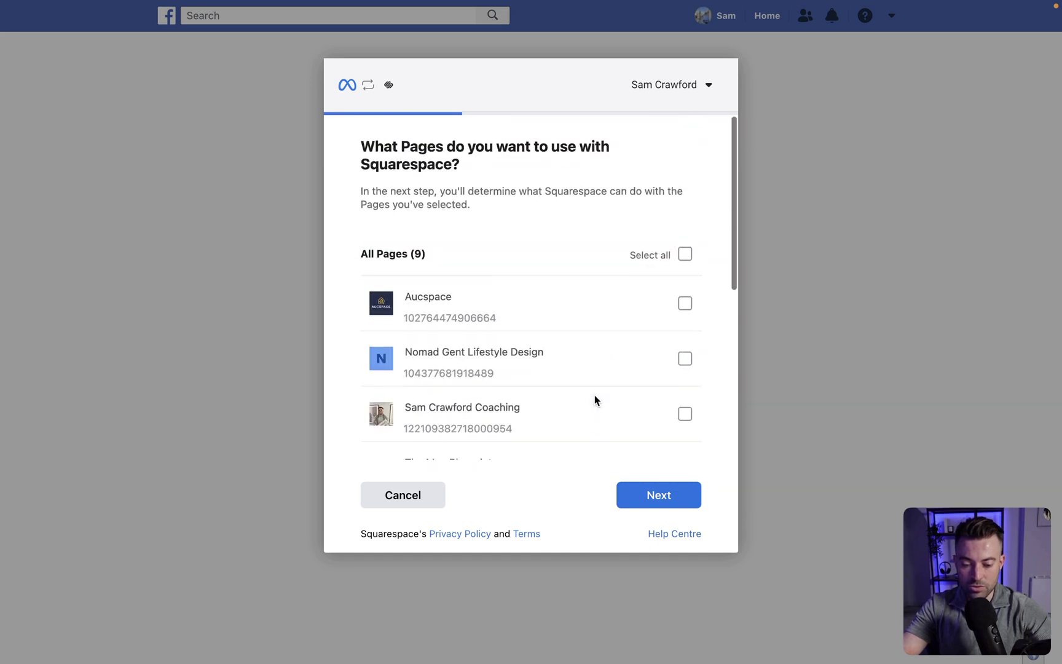
{"action": "left_click", "coordinate": [563, 414]}
{"action": "left_click", "coordinate": [664, 492]}
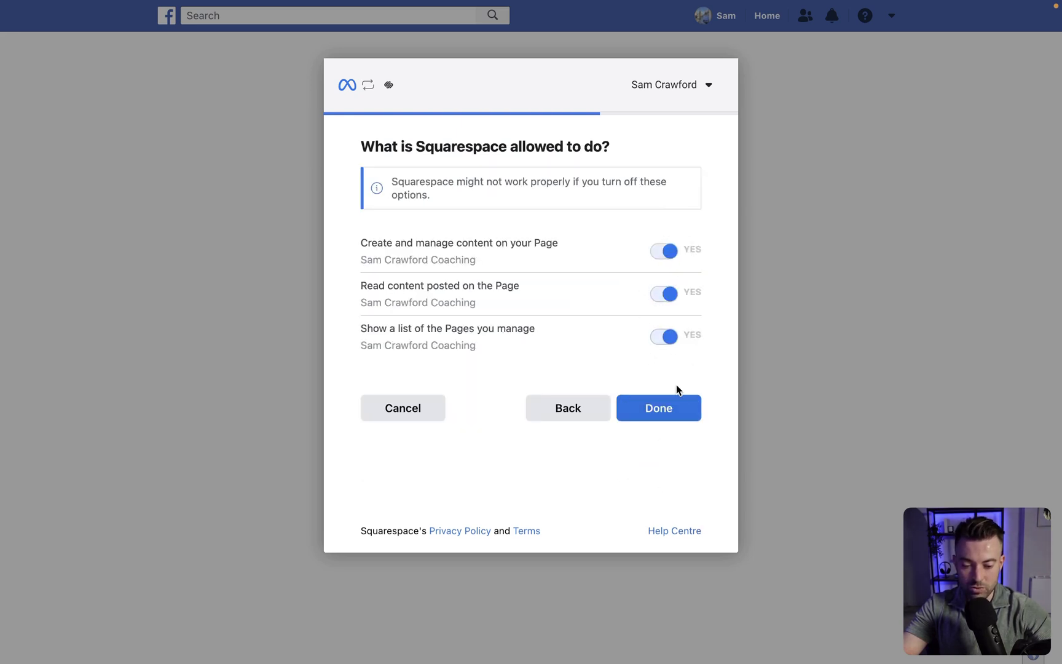
Keep all permissions on, finish, and confirm the successful Facebook link
{"action": "left_click", "coordinate": [679, 409]}
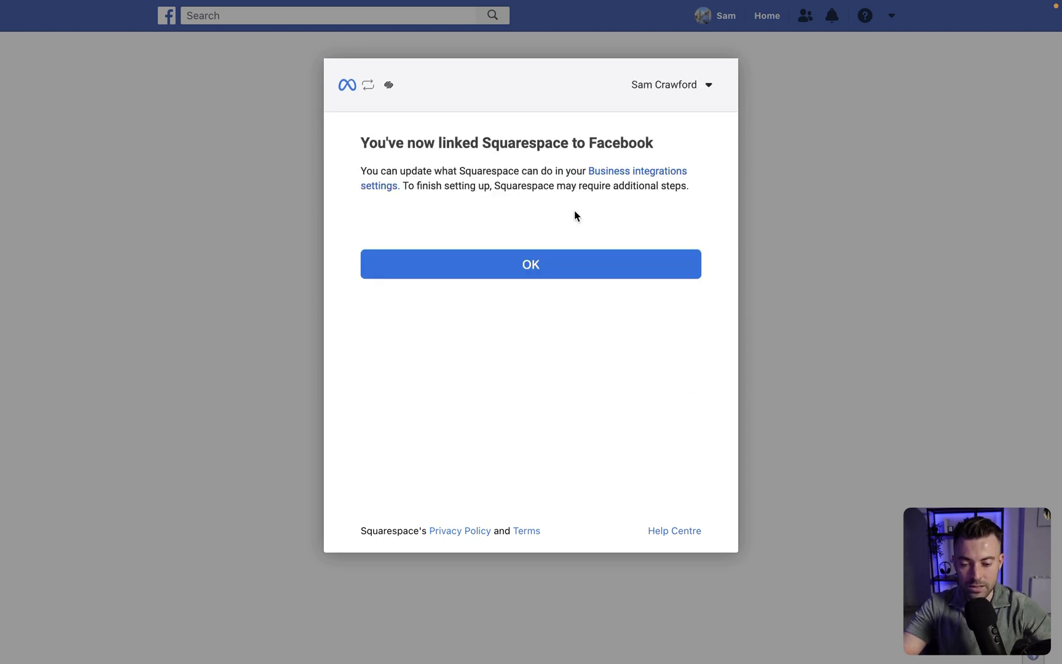
{"action": "left_click_drag", "start_coordinate": [372, 143], "coordinate": [549, 142]}
{"action": "left_click", "coordinate": [563, 272]}
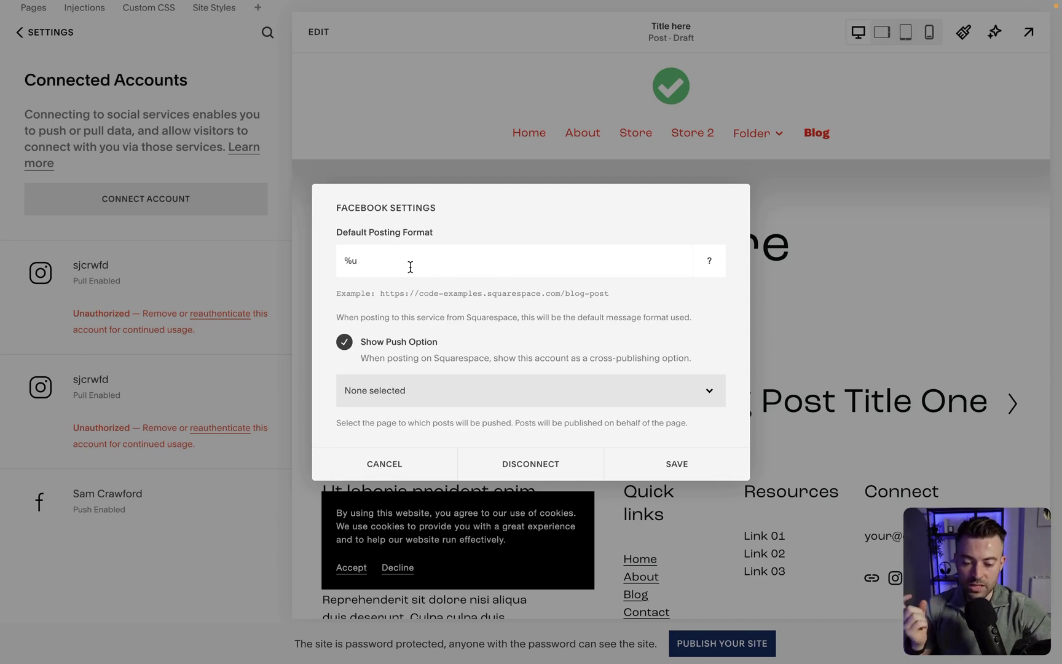
Add the %t title and %a author tokens to the Facebook posting format around %u
{"action": "left_click_drag", "start_coordinate": [381, 296], "coordinate": [595, 296]}
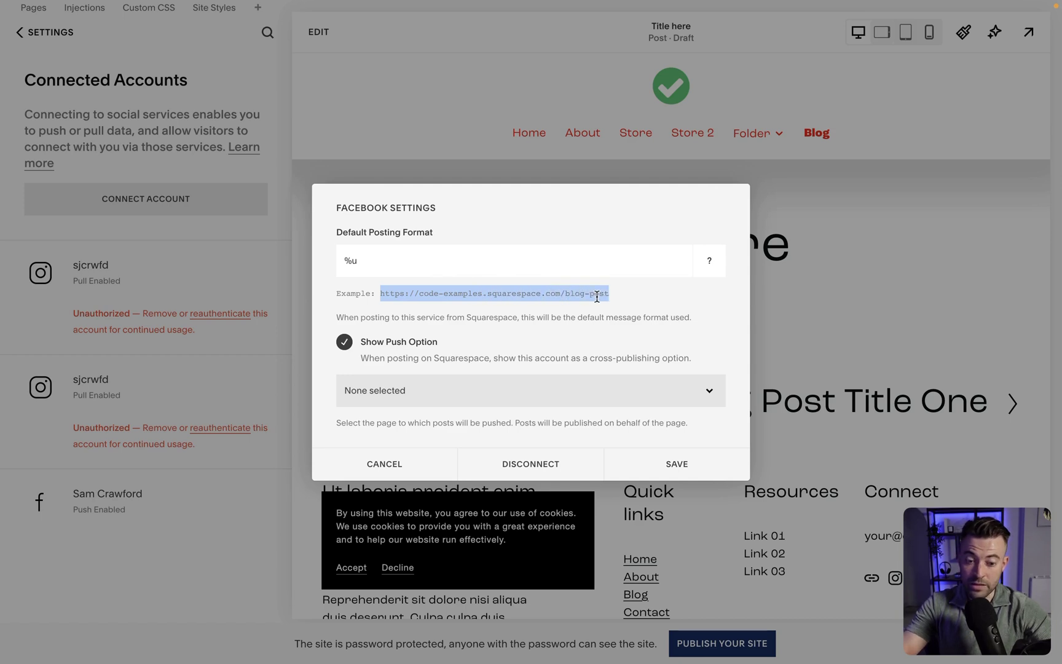
{"action": "mouse_move", "coordinate": [707, 267]}
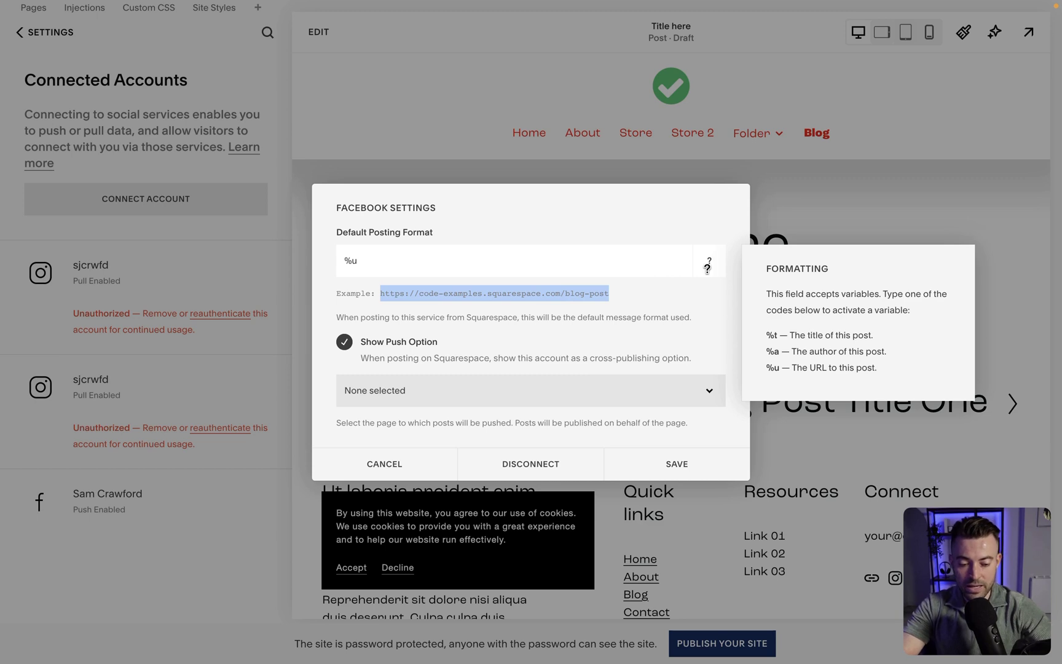
{"action": "left_click", "coordinate": [413, 293]}
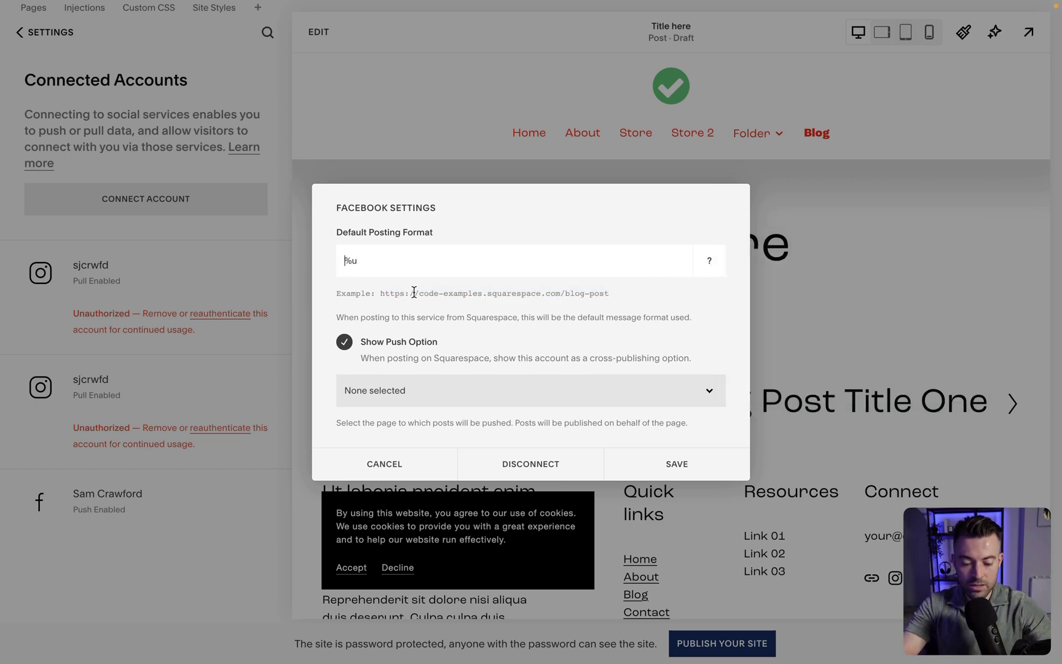
{"action": "type", "text": "%t"}
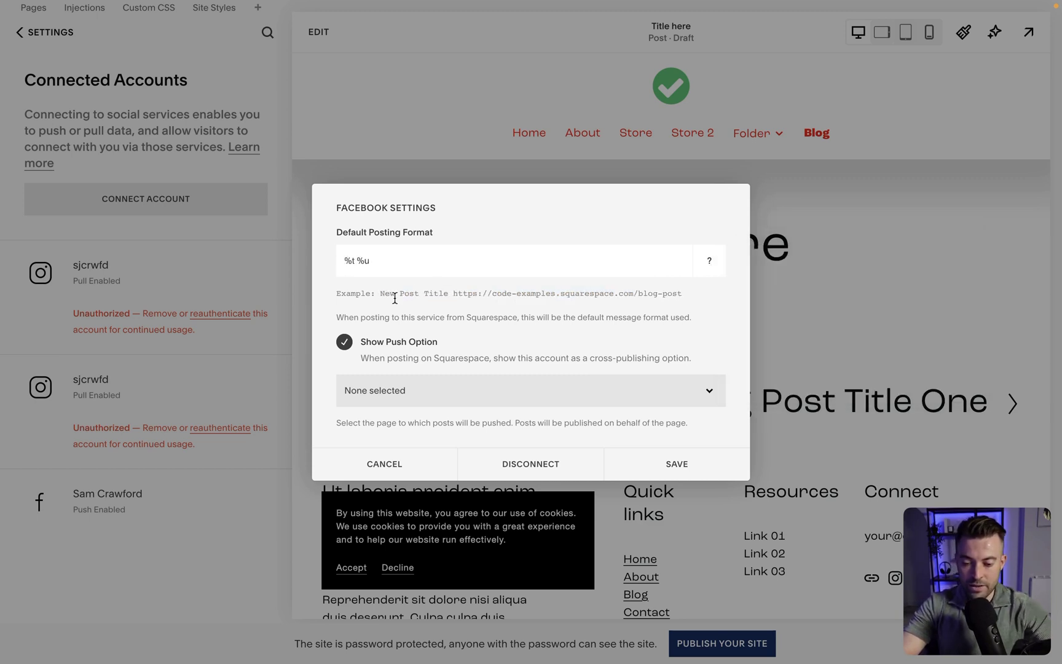
{"action": "left_click_drag", "start_coordinate": [386, 296], "coordinate": [430, 296]}
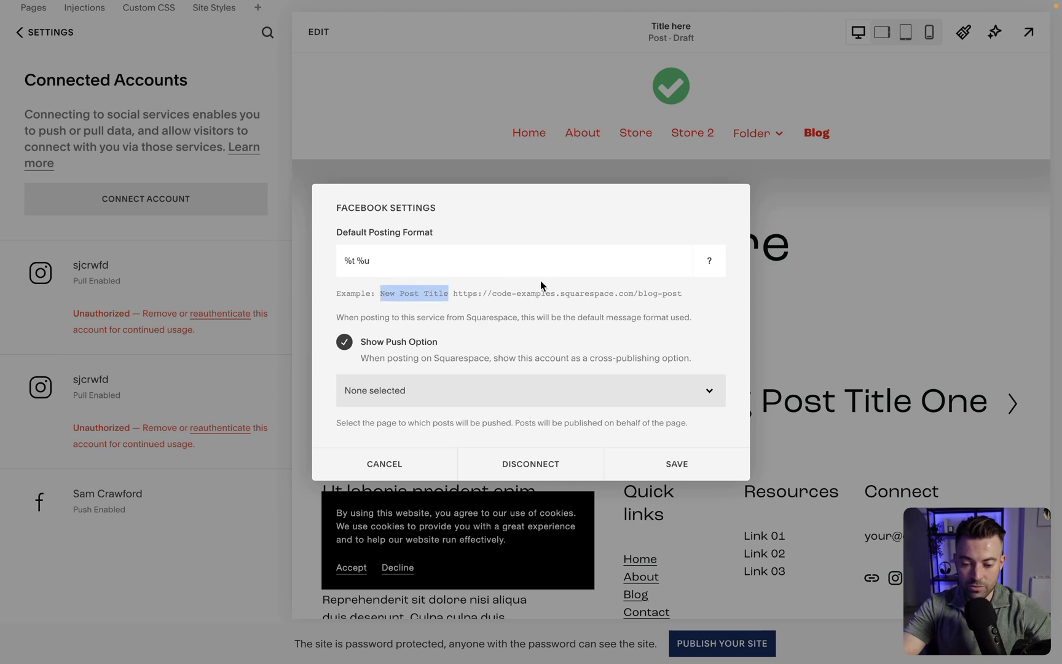
{"action": "mouse_move", "coordinate": [706, 260]}
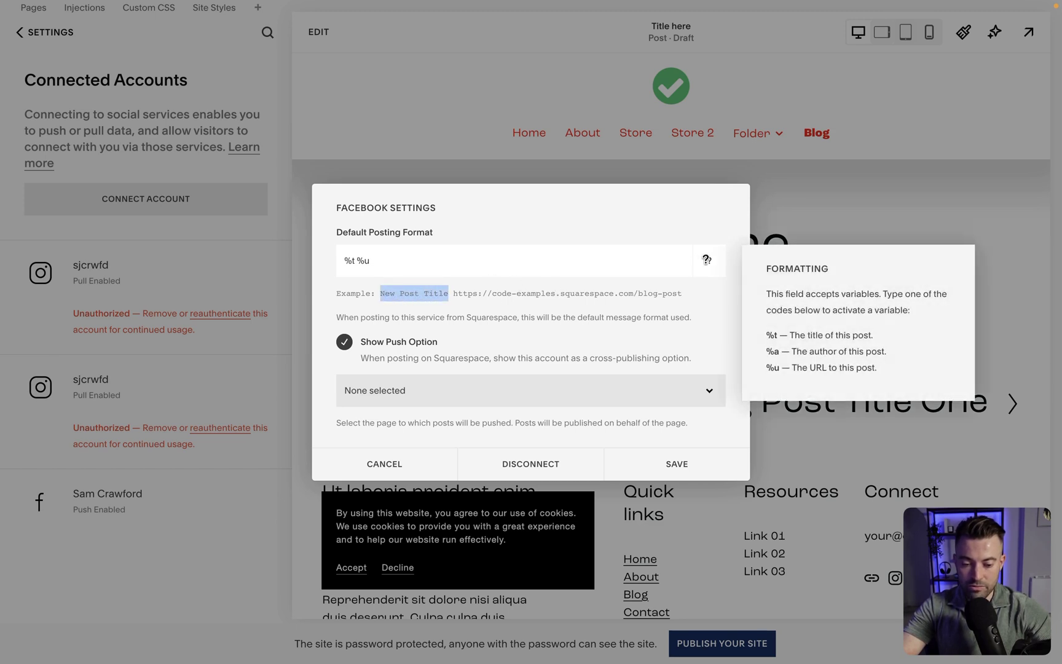
{"action": "left_click", "coordinate": [496, 266]}
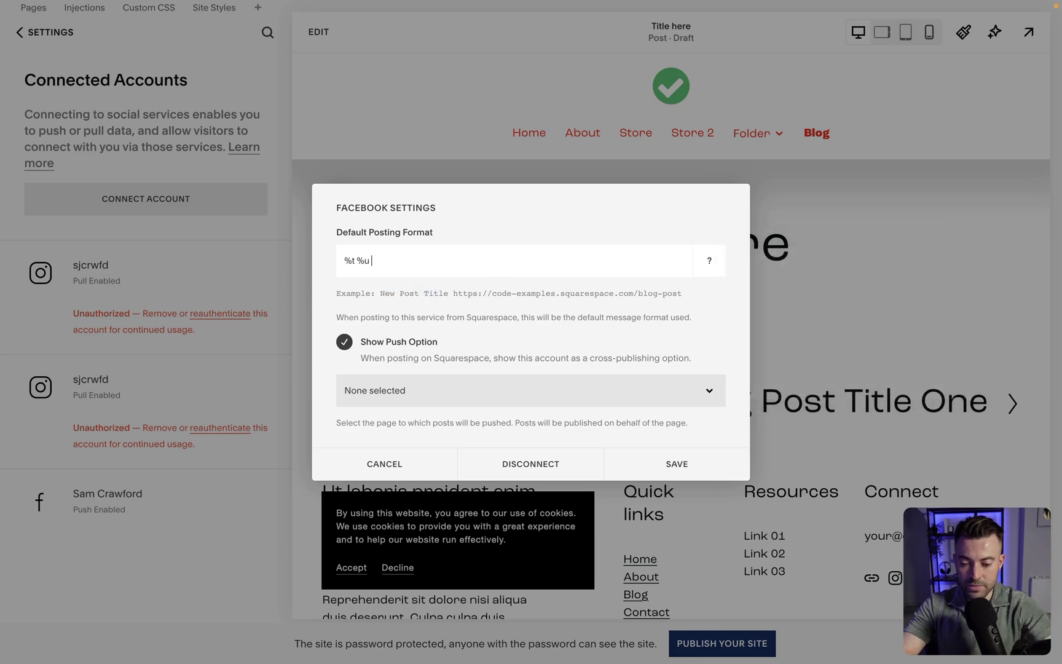
{"action": "type", "text": "%a"}
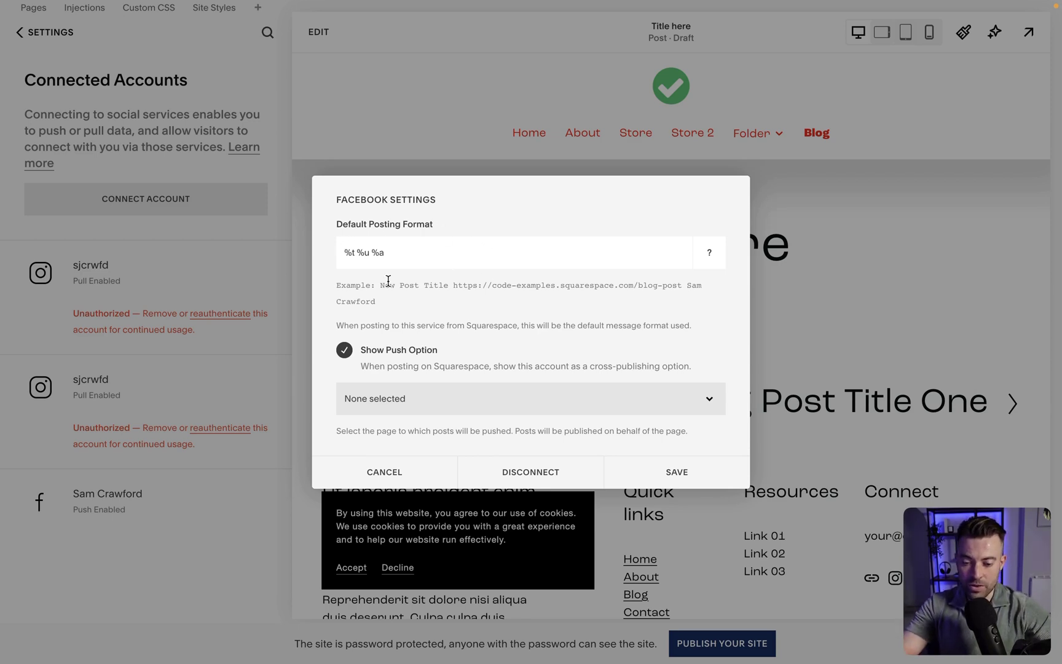
Write 'New post alert! Check out my blog all about' and '- the URL is … which was written by' around the tokens
{"action": "key", "text": "Home"}
{"action": "type", "text": "New post a"}
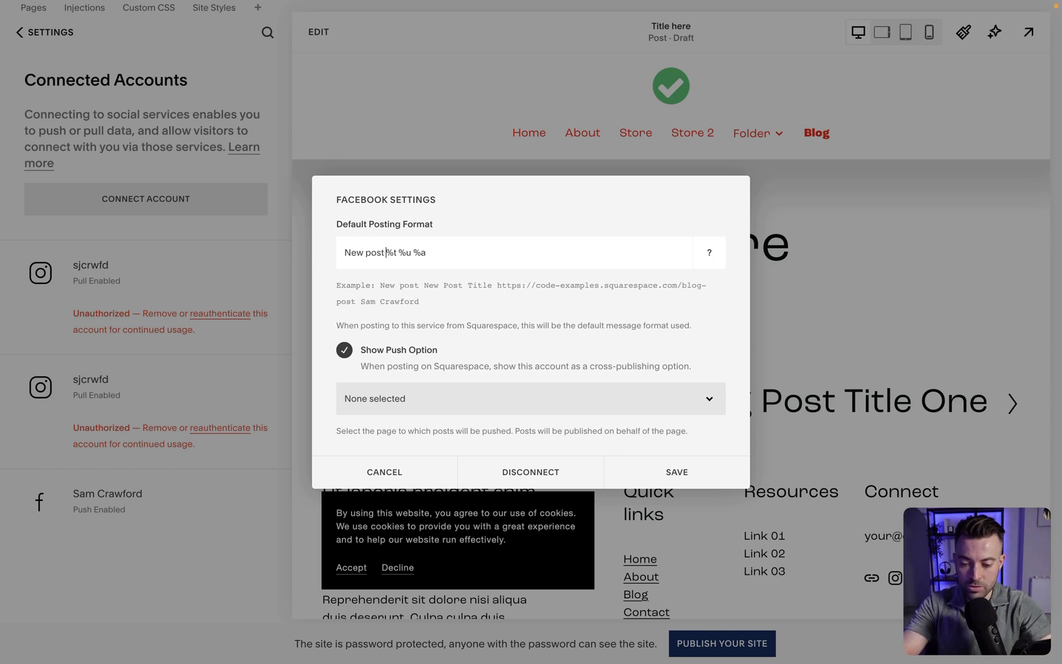
{"action": "type", "text": "lert! Check out my"}
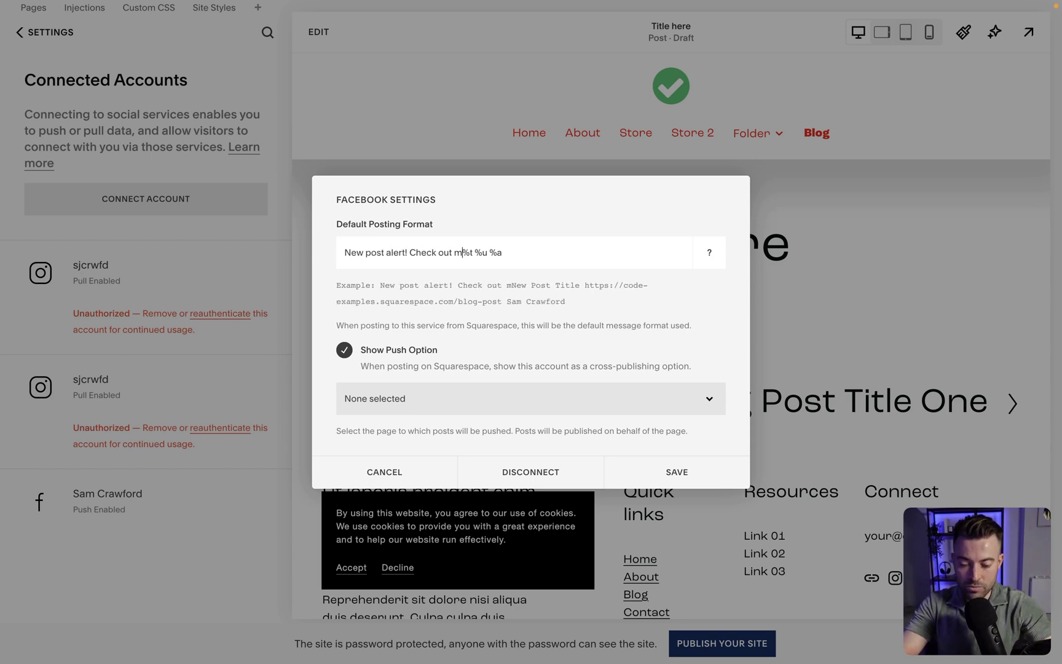
{"action": "type", "text": " blog all about"}
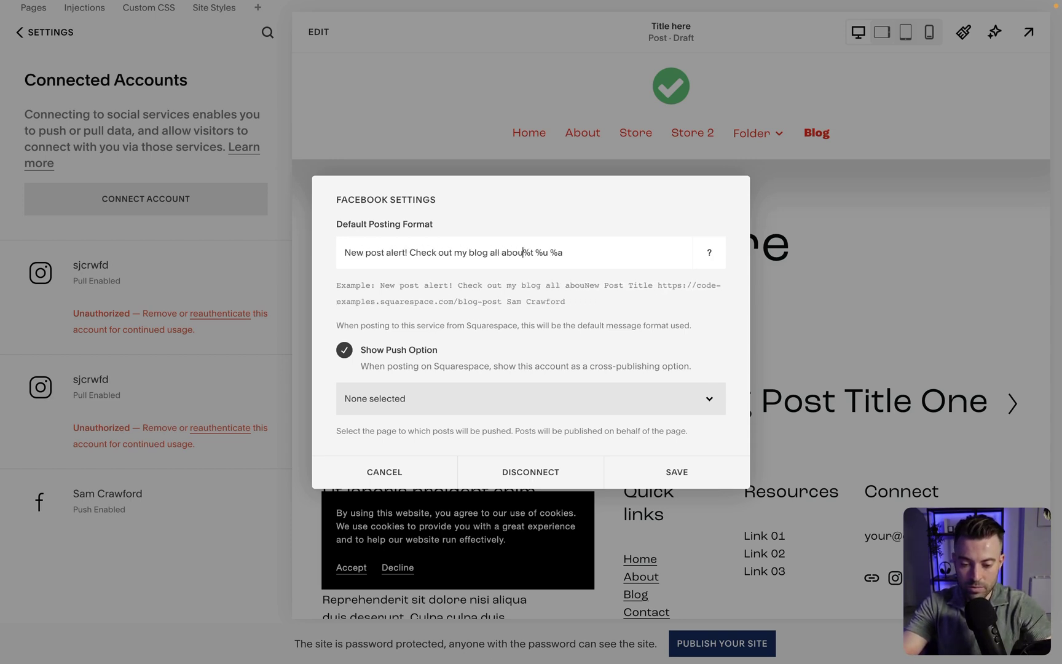
{"action": "key", "text": "Right"}
{"action": "key", "text": "Right"}
{"action": "type", "text": "- the URL is"}
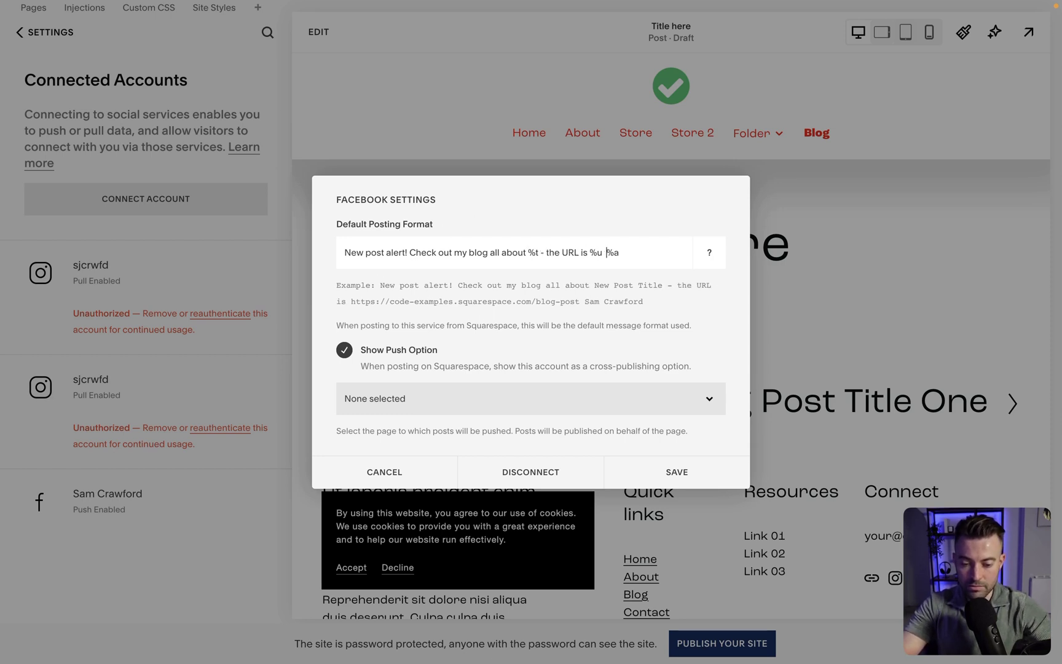
{"action": "type", "text": "which was written b"}
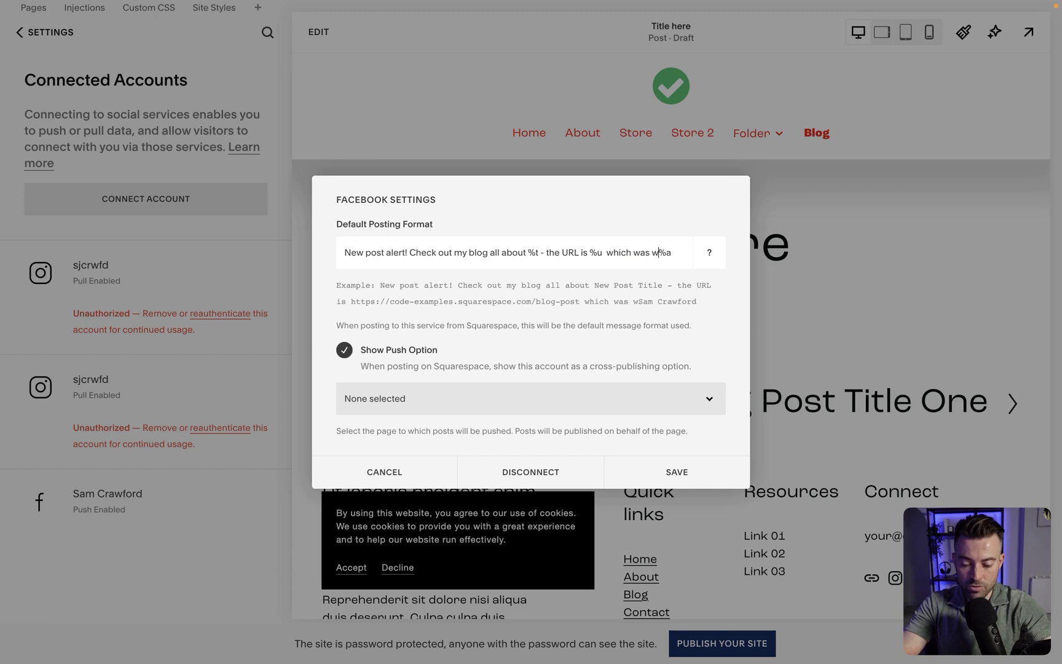
{"action": "type", "text": "y"}
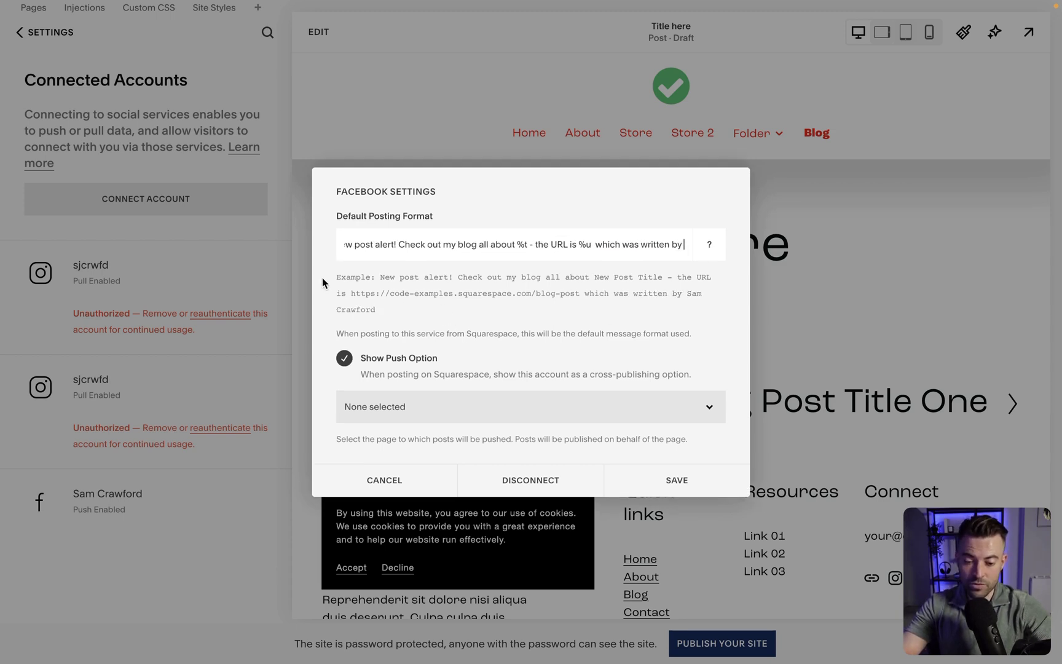
{"action": "left_click_drag", "start_coordinate": [337, 278], "coordinate": [384, 310]}
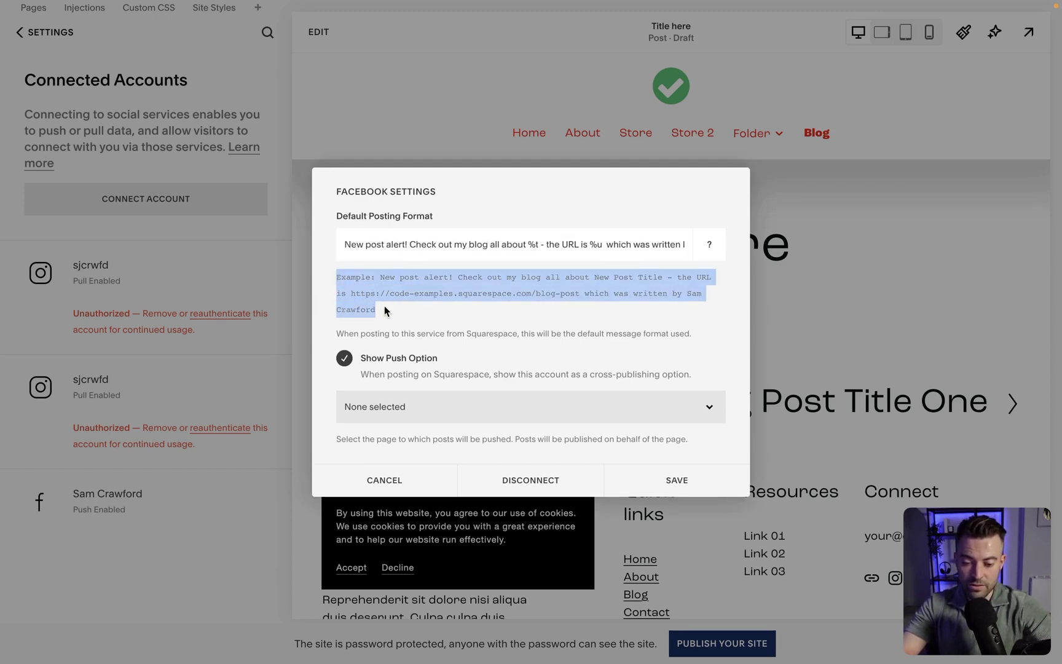
{"action": "triple_click", "coordinate": [344, 273]}
Choose the coaching page as the push target and save the Facebook settings
{"action": "left_click", "coordinate": [510, 419]}
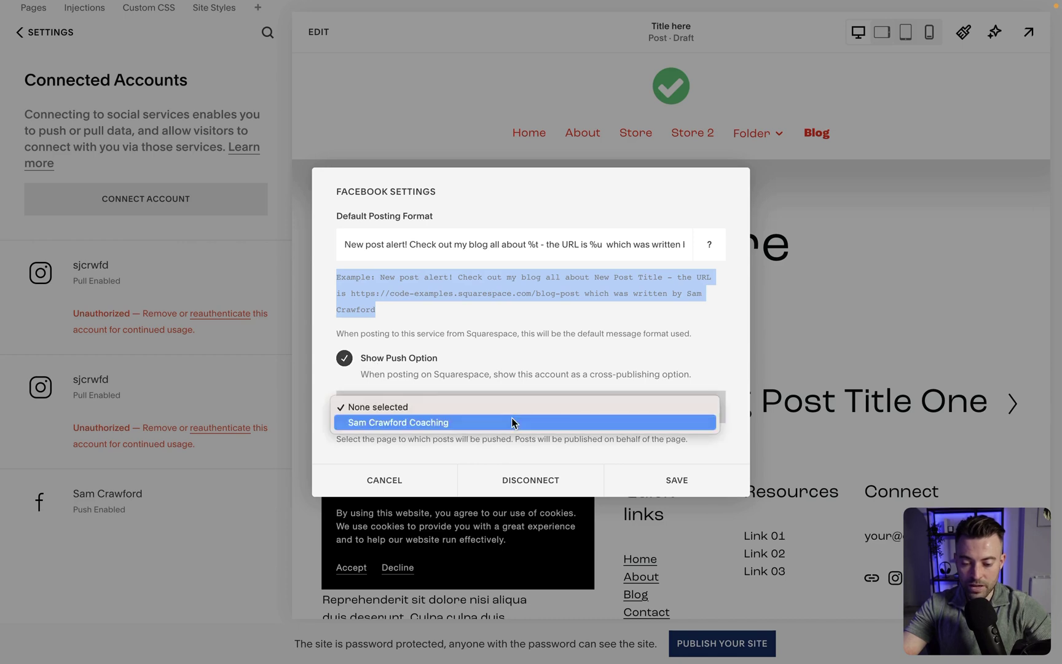
{"action": "left_click", "coordinate": [439, 423]}
{"action": "left_click", "coordinate": [676, 480]}
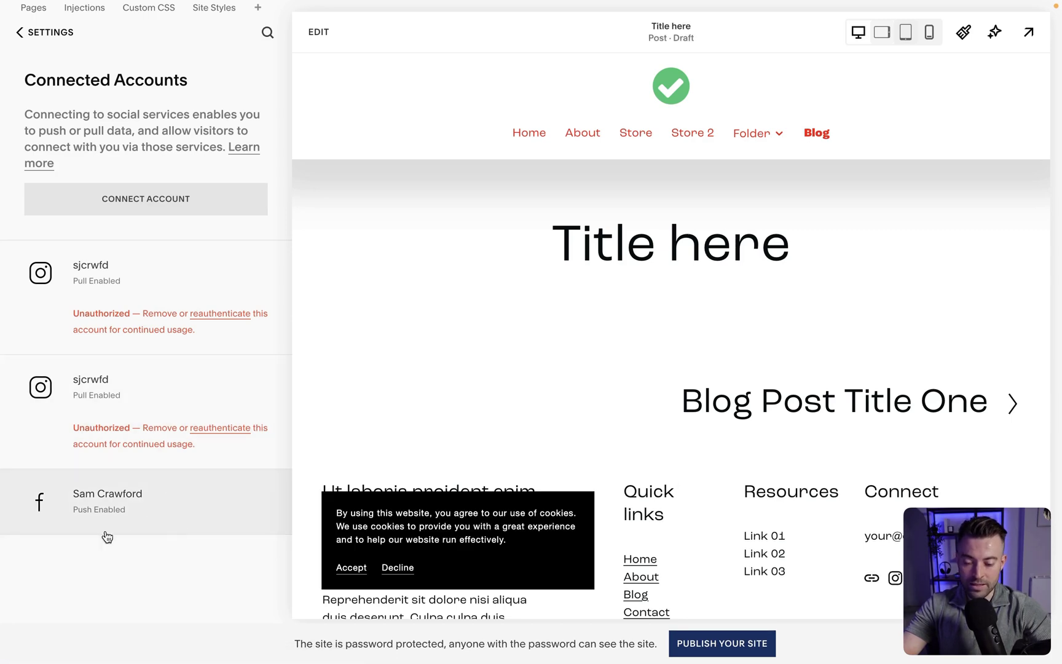
Open the Facebook sharing options for the 'Title here' post
{"action": "left_click", "coordinate": [32, 36]}
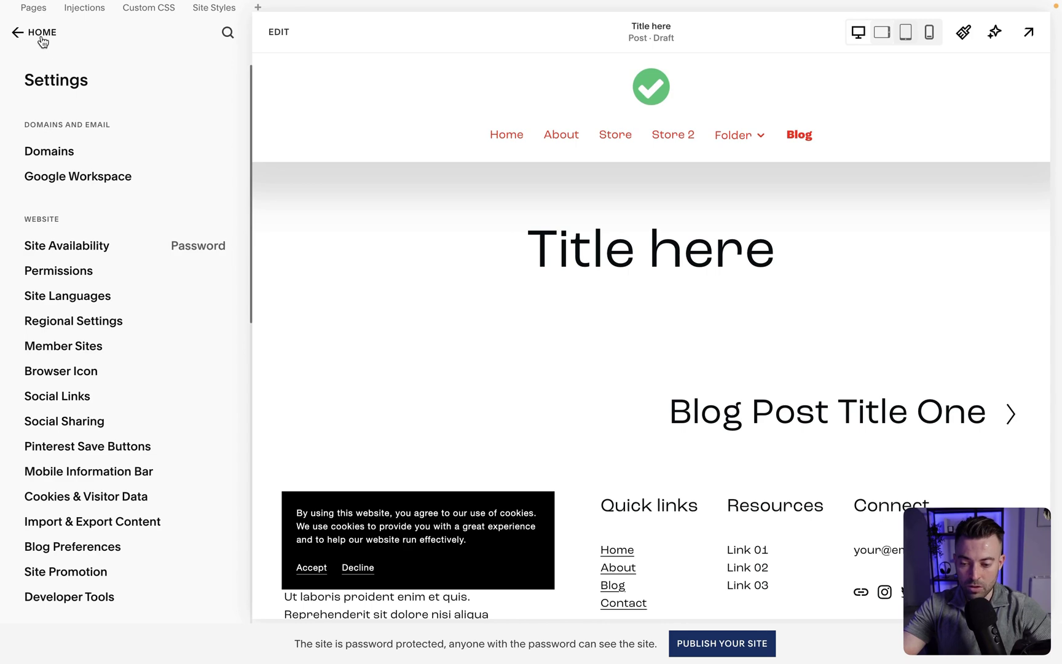
{"action": "left_click", "coordinate": [41, 38]}
{"action": "left_click", "coordinate": [260, 215]}
{"action": "left_click", "coordinate": [275, 250]}
{"action": "left_click", "coordinate": [240, 285]}
{"action": "left_click", "coordinate": [683, 310]}
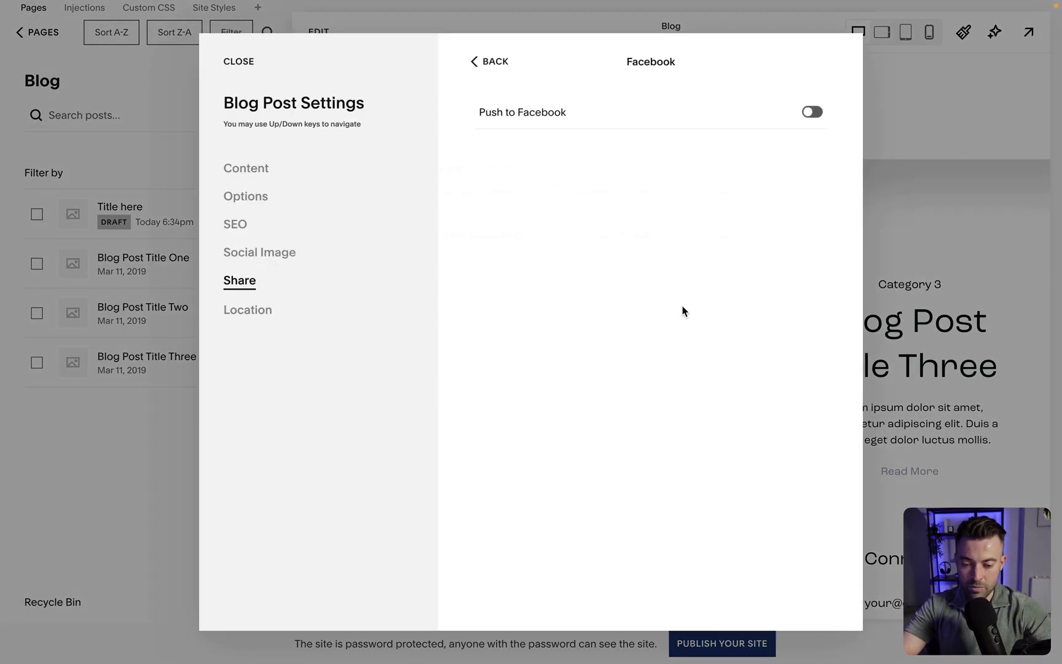
{"action": "left_click", "coordinate": [495, 61]}
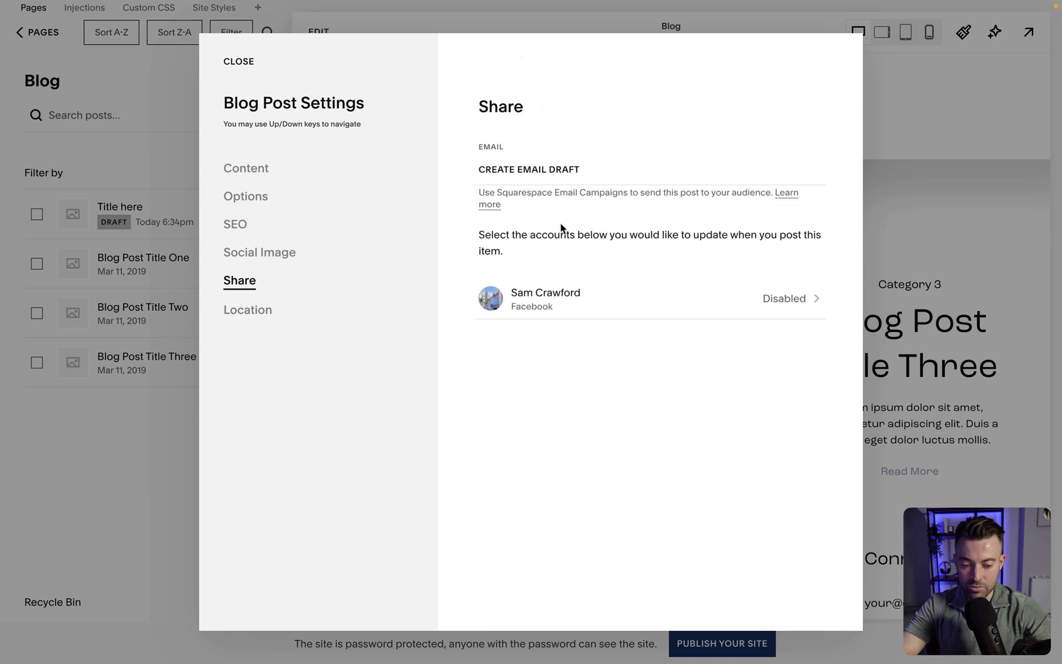
{"action": "left_click", "coordinate": [650, 307]}
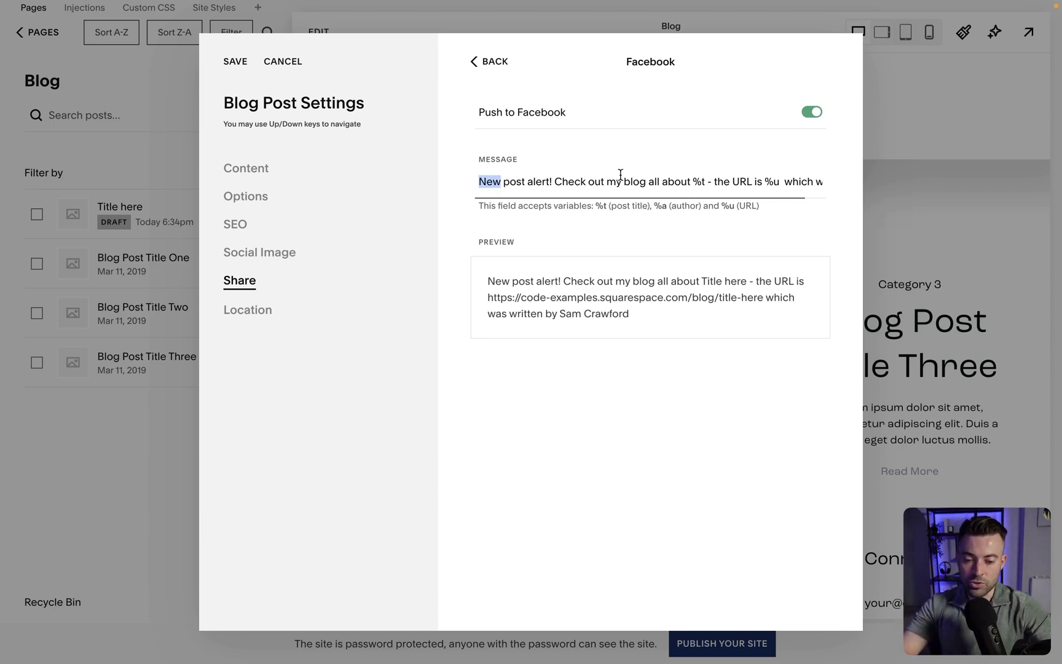
Replace the post's Facebook message with just %u and save
{"action": "key", "text": "super+a"}
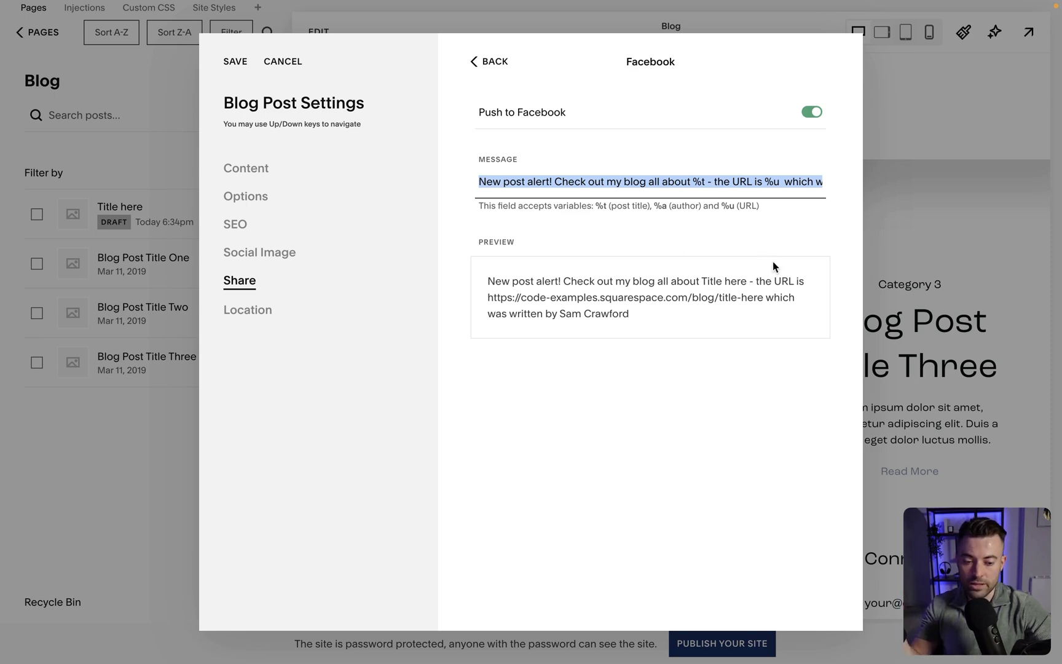
{"action": "left_click", "coordinate": [517, 181]}
{"action": "triple_click", "coordinate": [534, 181]}
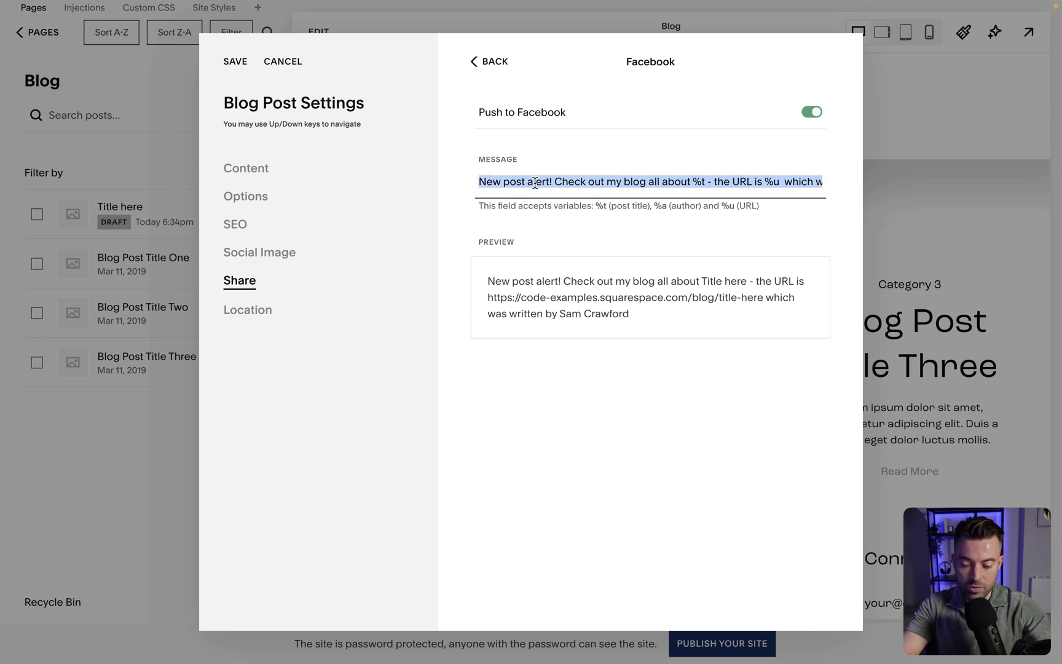
{"action": "type", "text": "%u"}
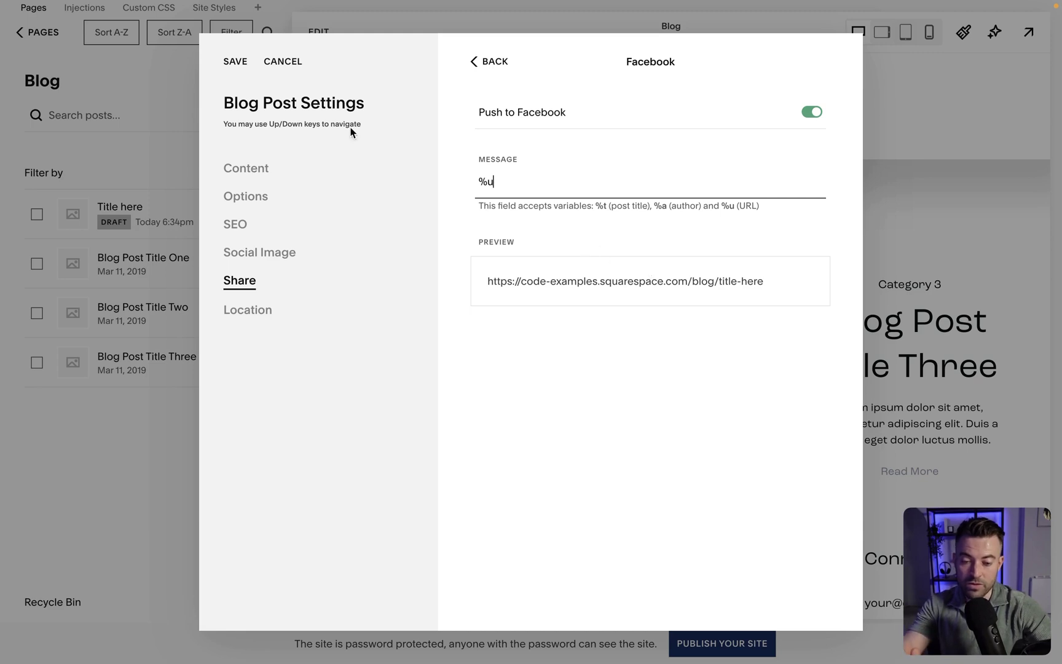
{"action": "left_click", "coordinate": [236, 62]}
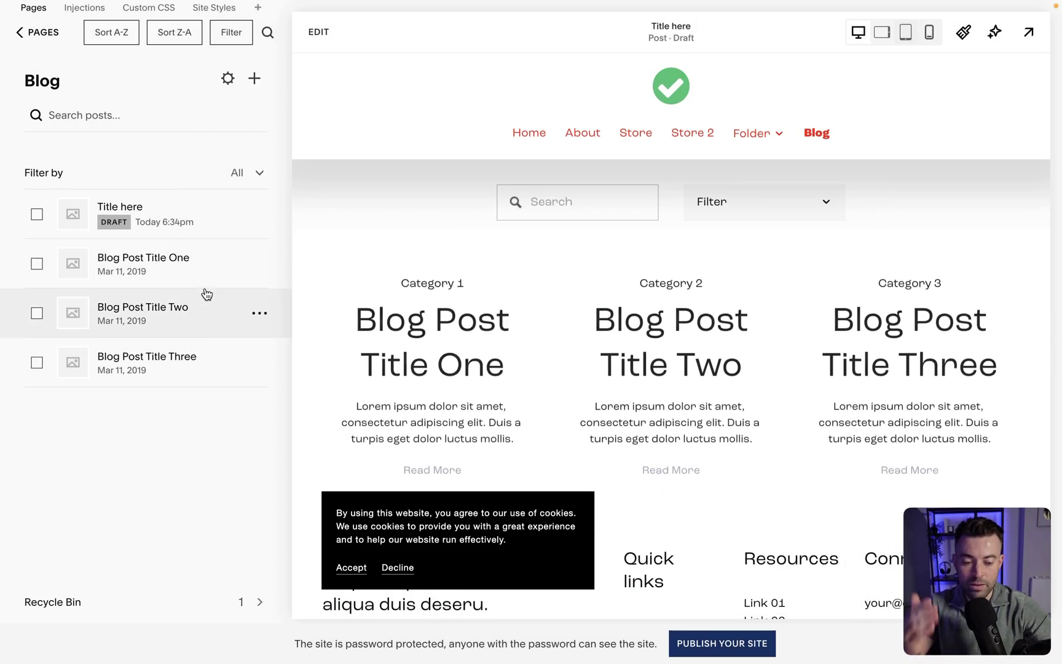
Create a new blog post titled 'New post 2'
{"action": "left_click", "coordinate": [253, 79]}
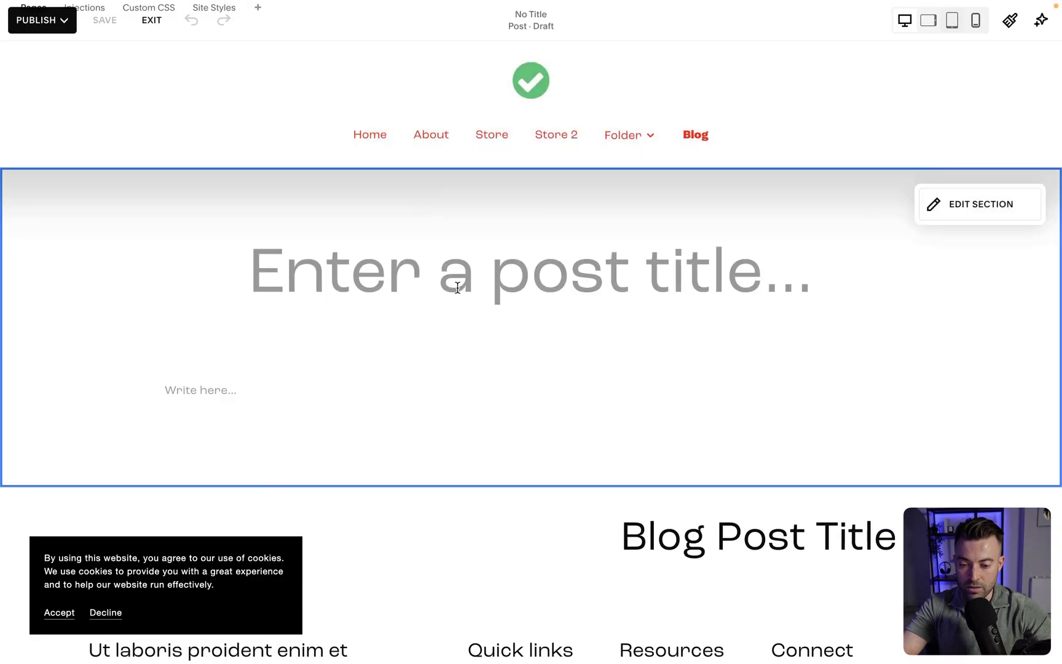
{"action": "left_click", "coordinate": [458, 288]}
{"action": "type", "text": "New post 2"}
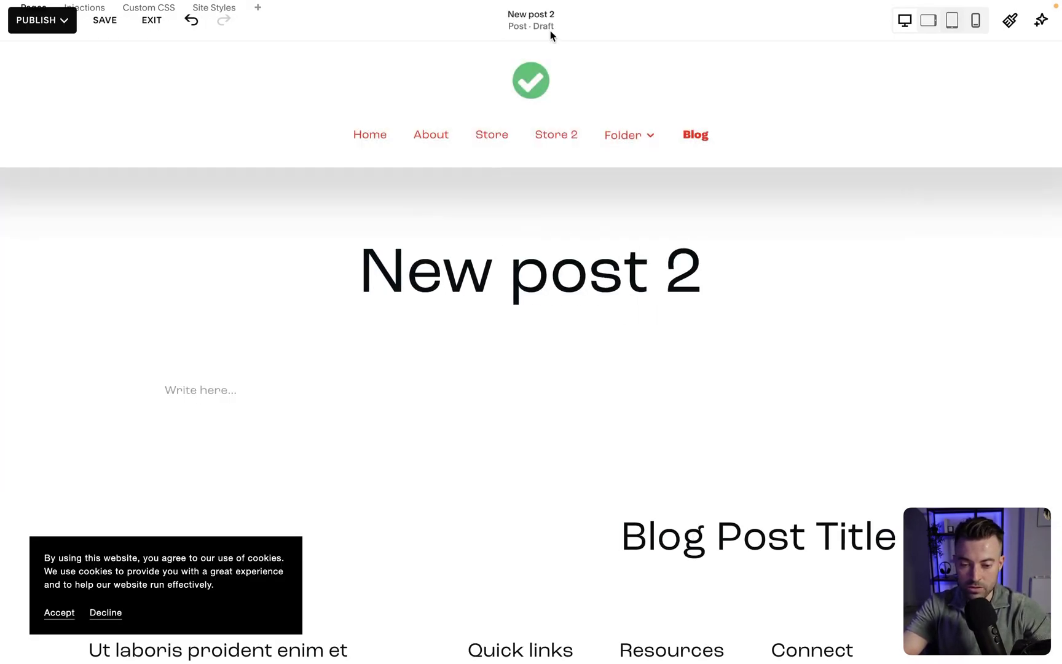
Turn on Push to Facebook in the post's Share settings, keeping the default message
{"action": "left_click", "coordinate": [550, 28]}
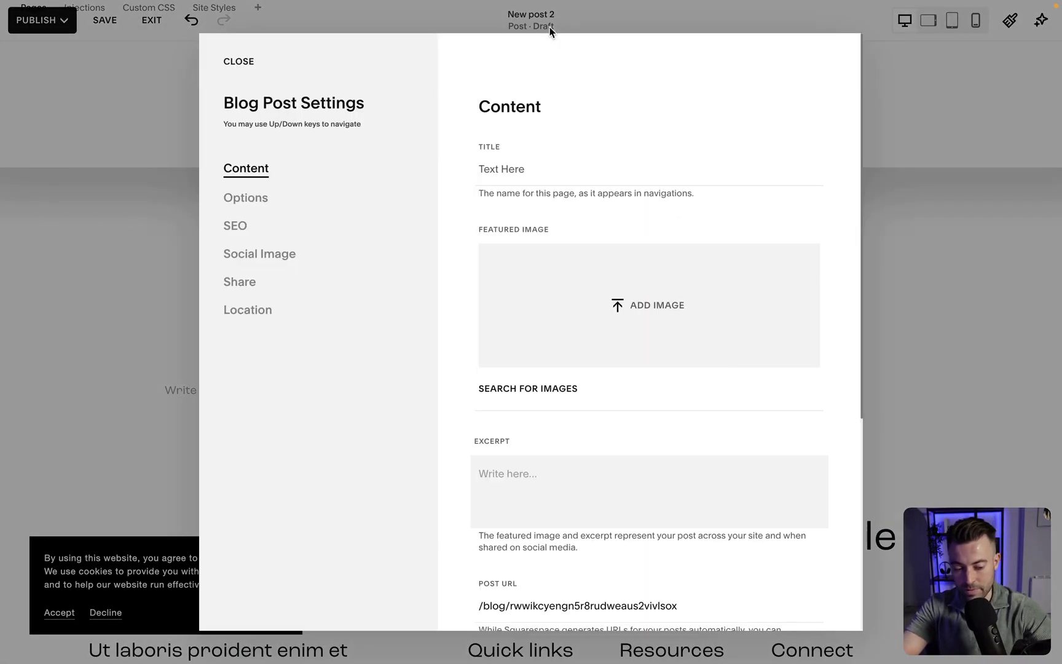
{"action": "left_click", "coordinate": [252, 286]}
{"action": "left_click", "coordinate": [752, 293]}
{"action": "left_click", "coordinate": [811, 112]}
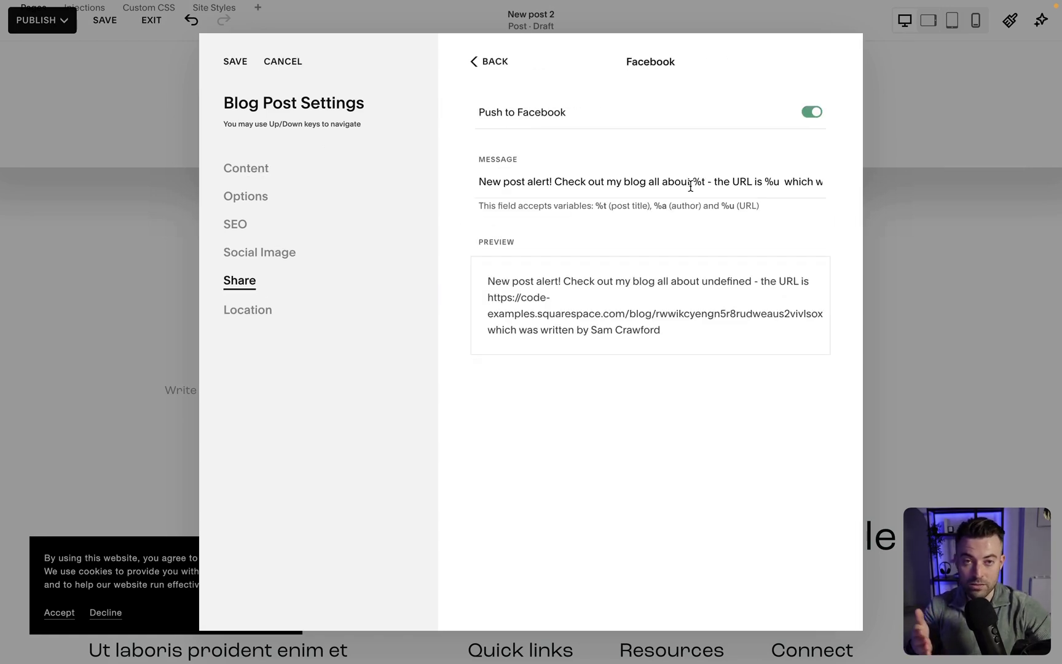